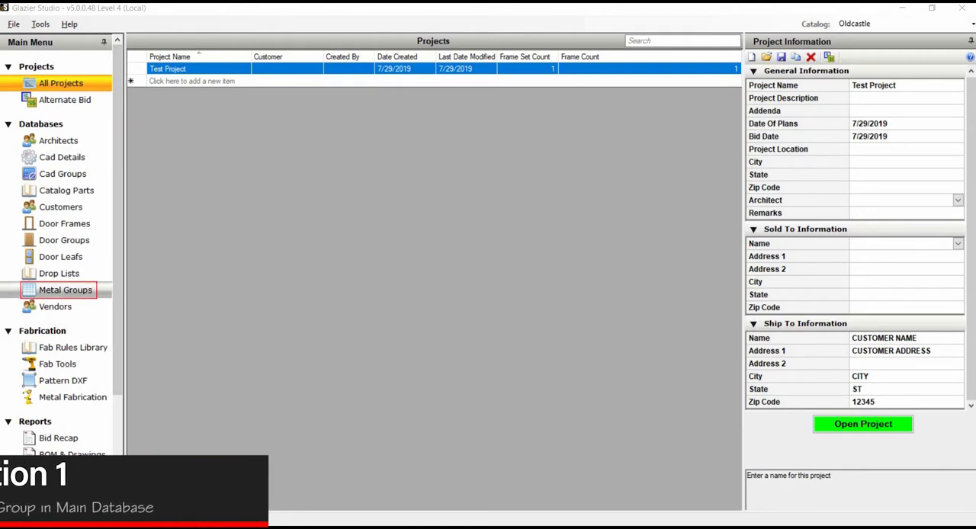
Step: Find the FG-3000 SB/OG metal group in the main Metal Groups database and make a copy of it
left_click(66, 291)
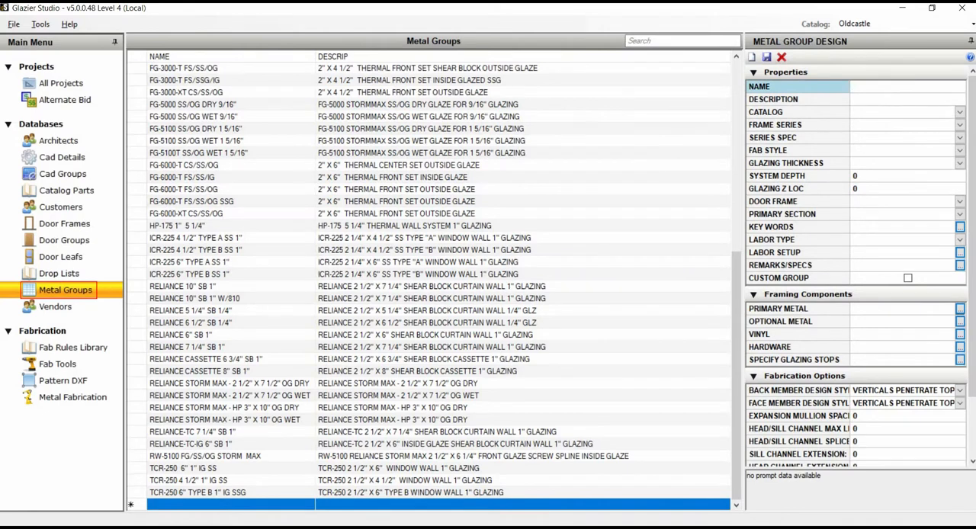
left_click(682, 42)
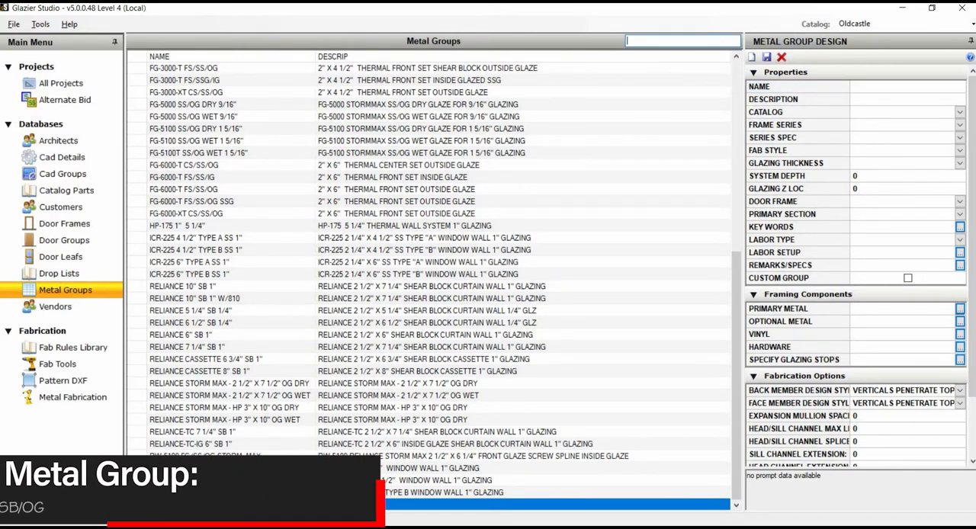
type("fg-300")
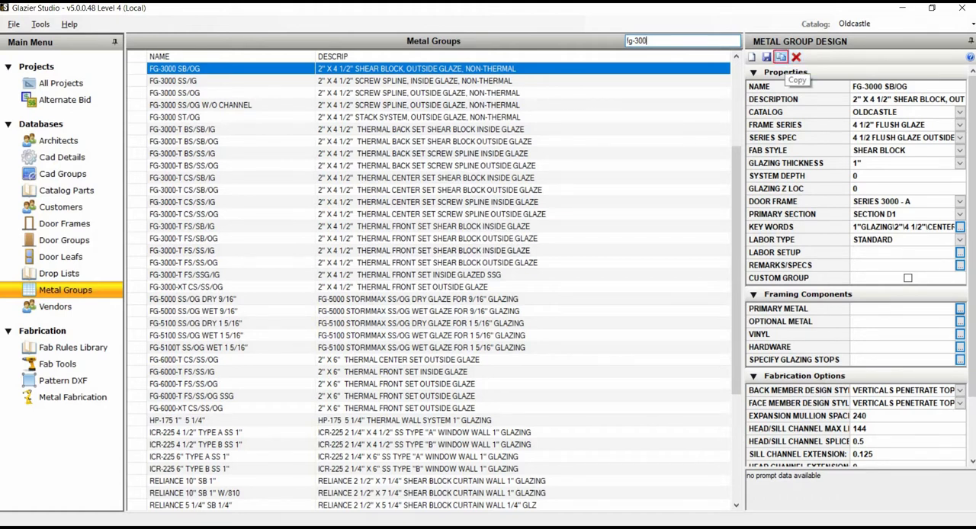
left_click(780, 58)
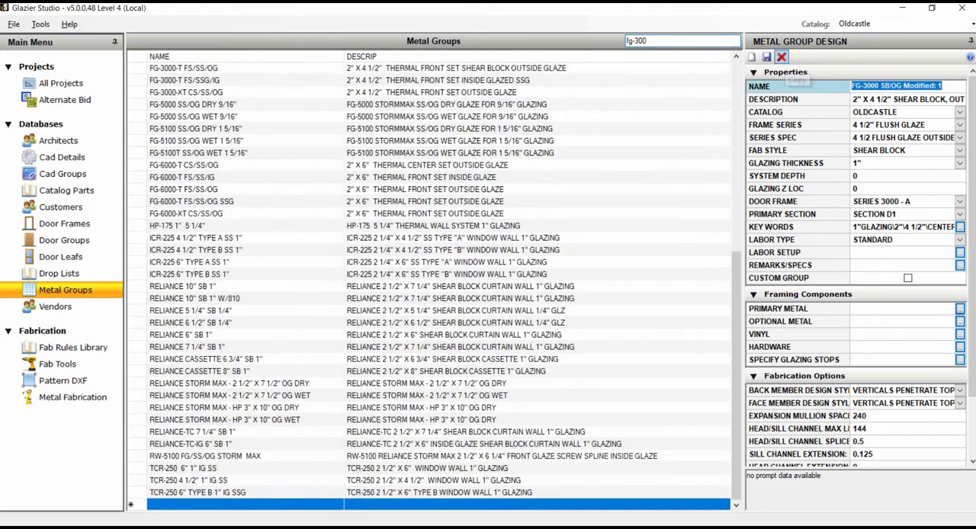
Step: Name the copied metal group FG-3000 SB/OG W/Head channel and save it
left_click(903, 85)
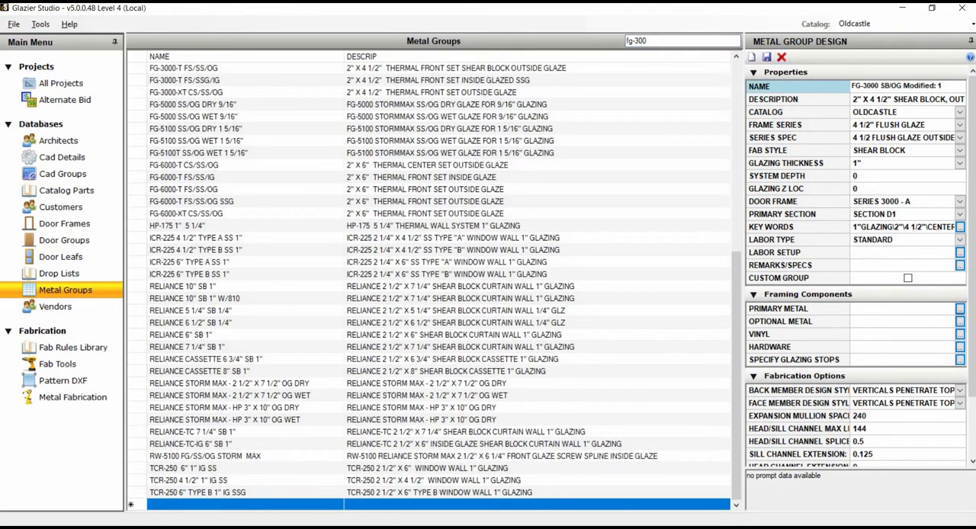
key("shift+End")
key("BackSpace")
key("BackSpace")
type("W/Head channel")
left_click(767, 57)
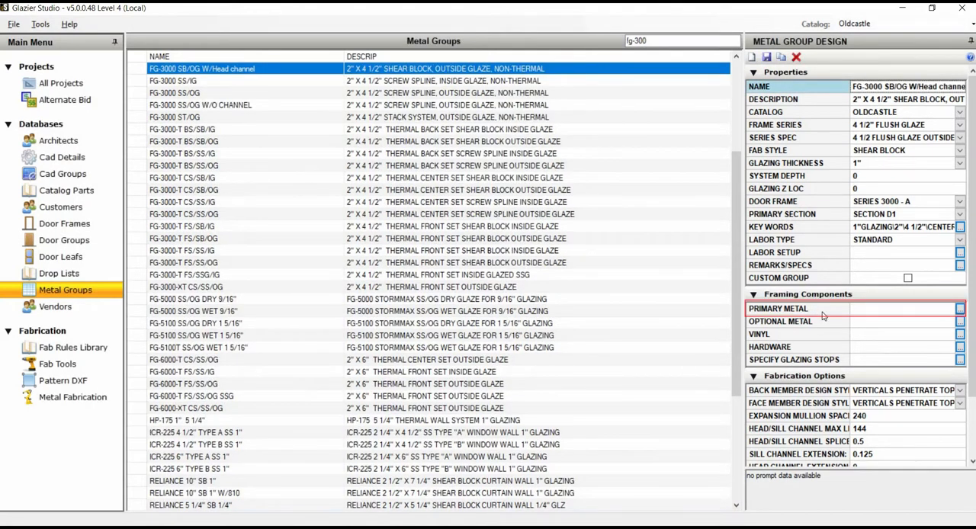
Step: Set the head channel in the new metal group's primary metal to product code FG-3203 and save the group
double_click(823, 312)
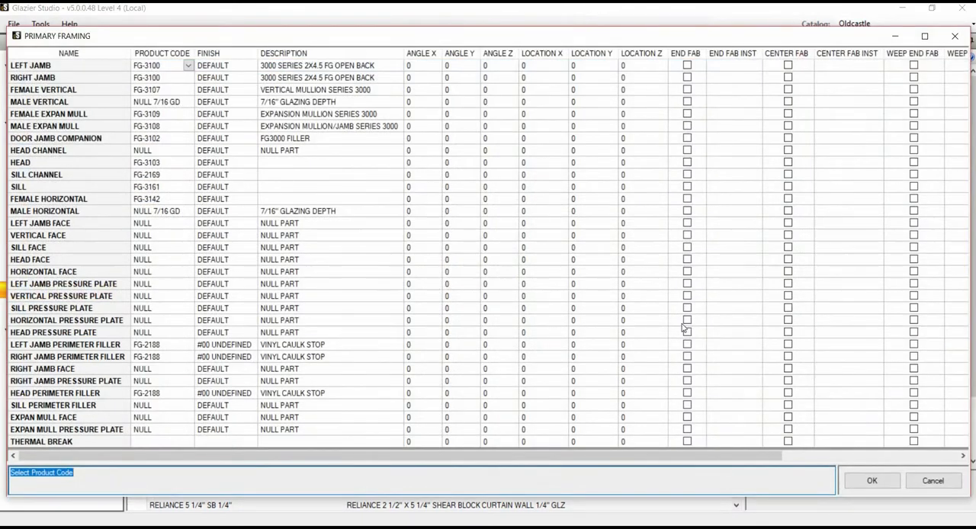
left_click(178, 152)
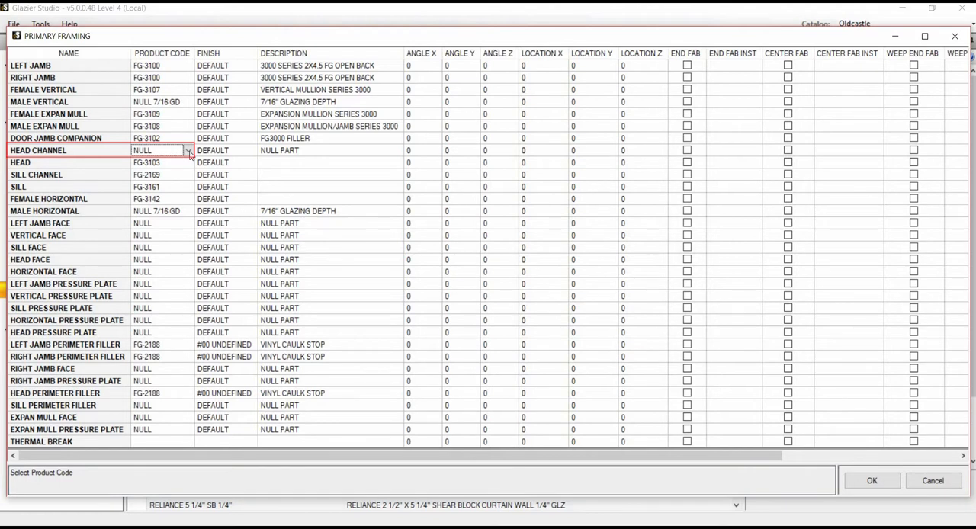
left_click(188, 151)
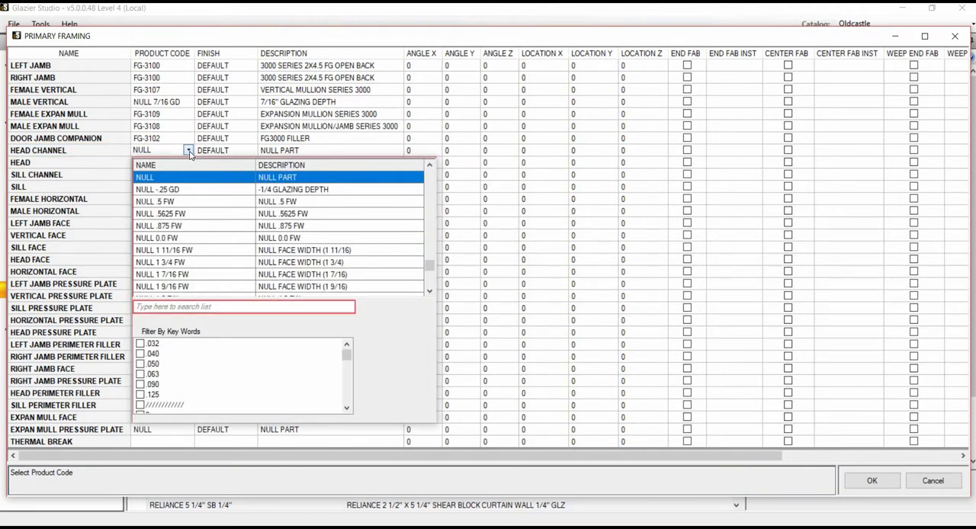
type("Fg")
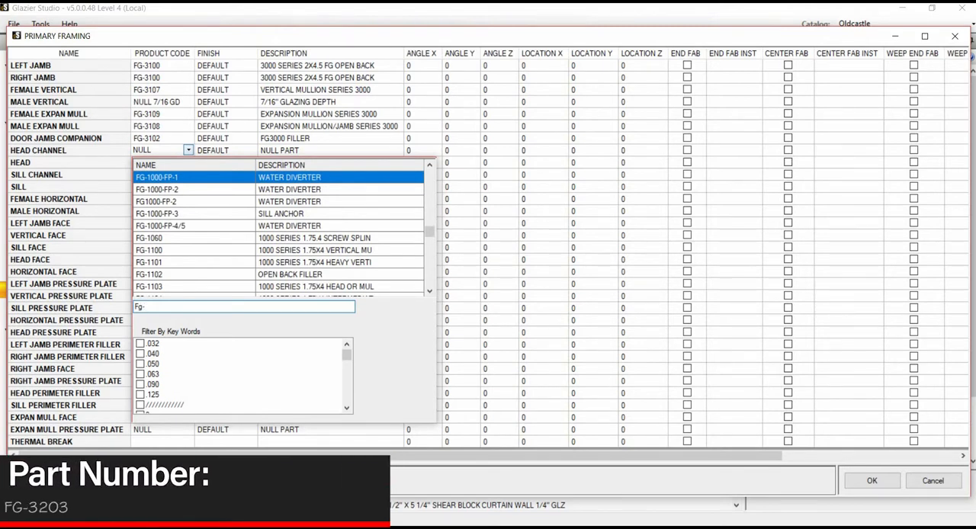
type("-3203")
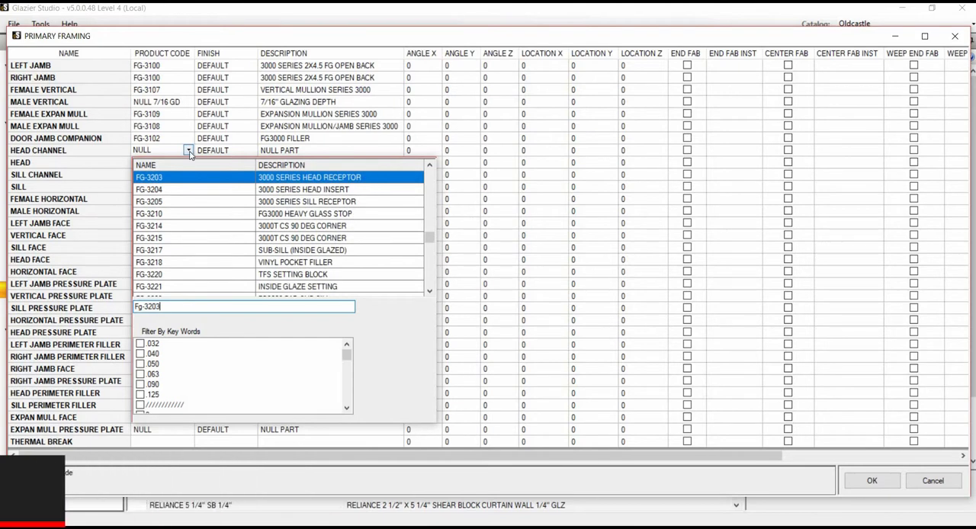
key("Return")
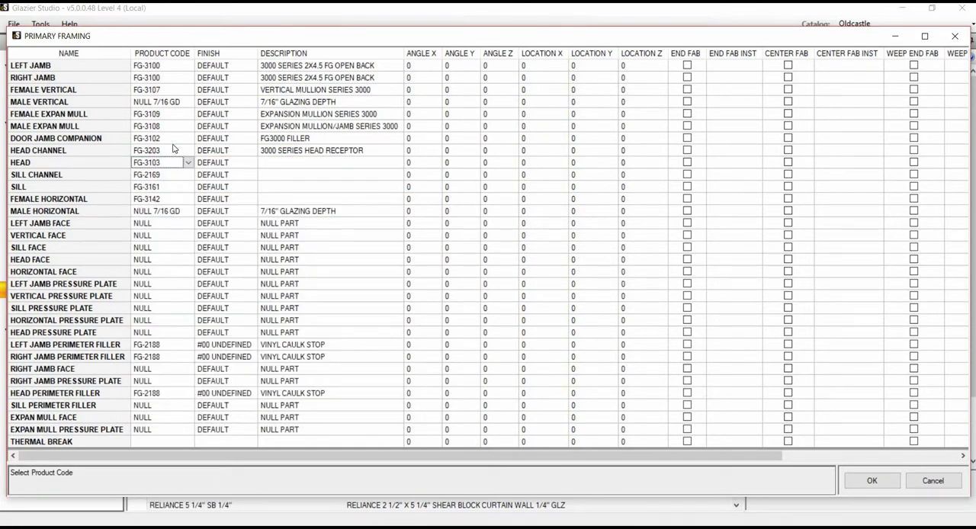
left_click(146, 180)
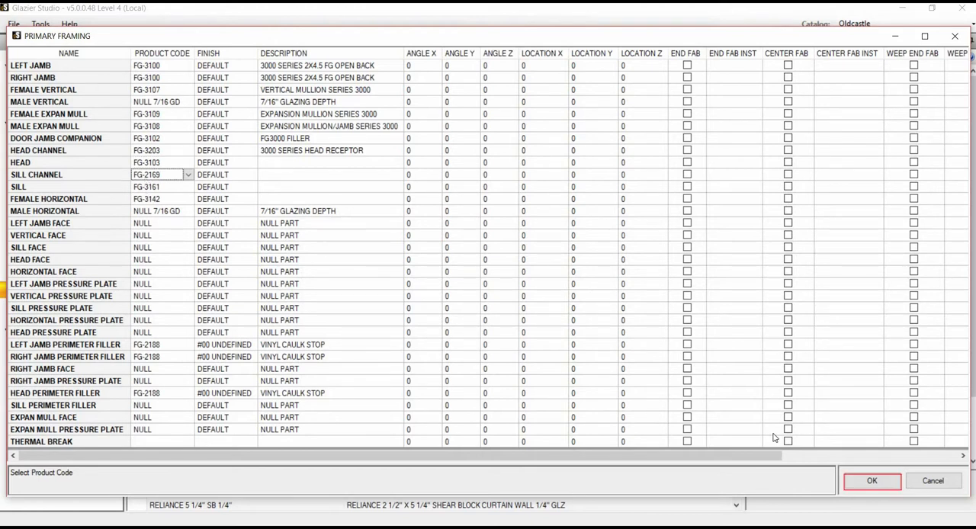
left_click(870, 481)
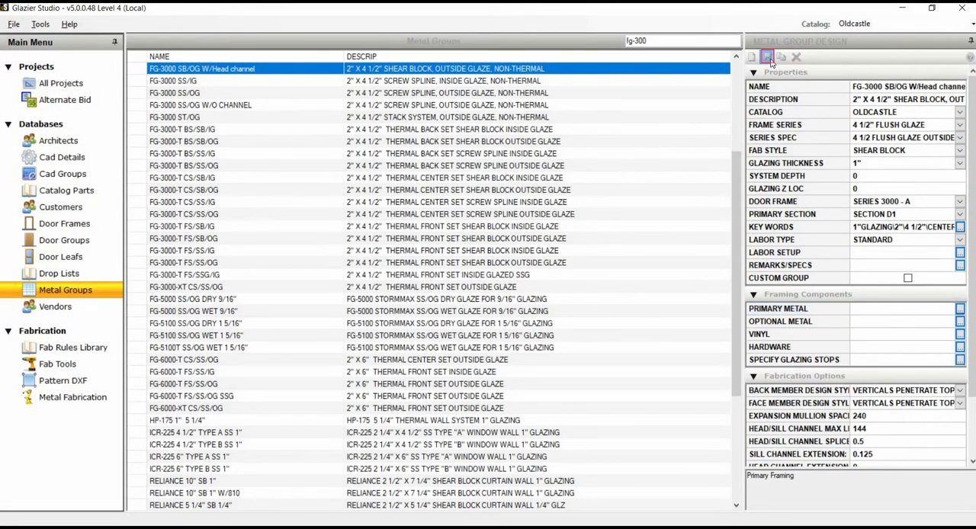
left_click(770, 63)
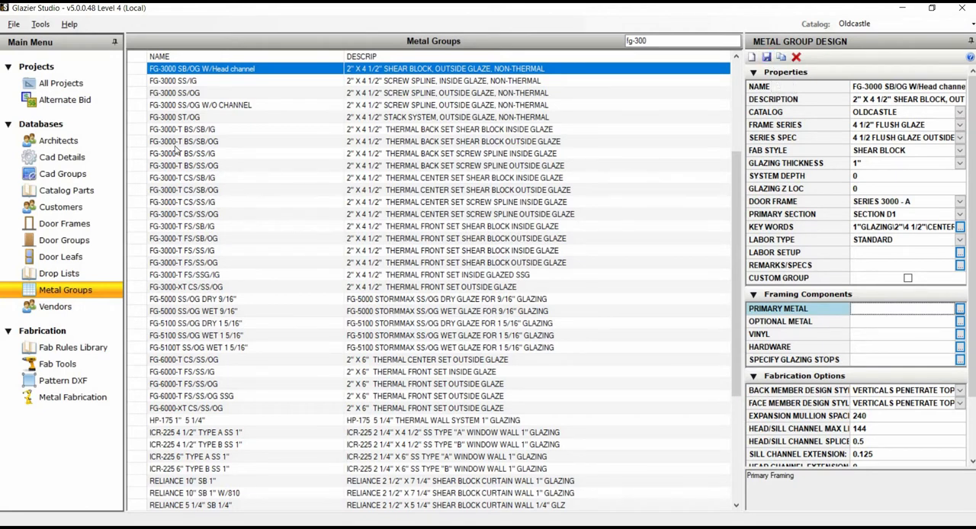
Step: Open Test Project and start modifying the FG-3000 SB/OG metal group for the new frame
left_click(76, 86)
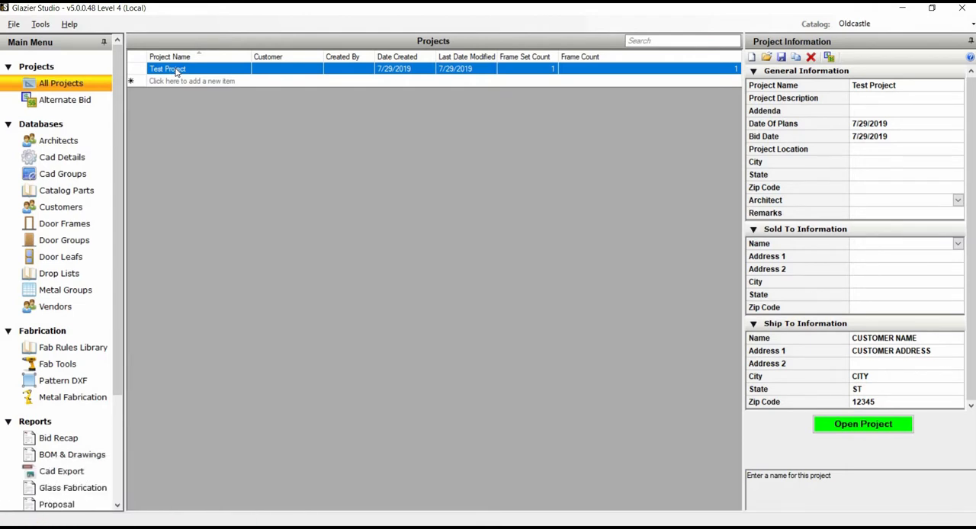
double_click(176, 72)
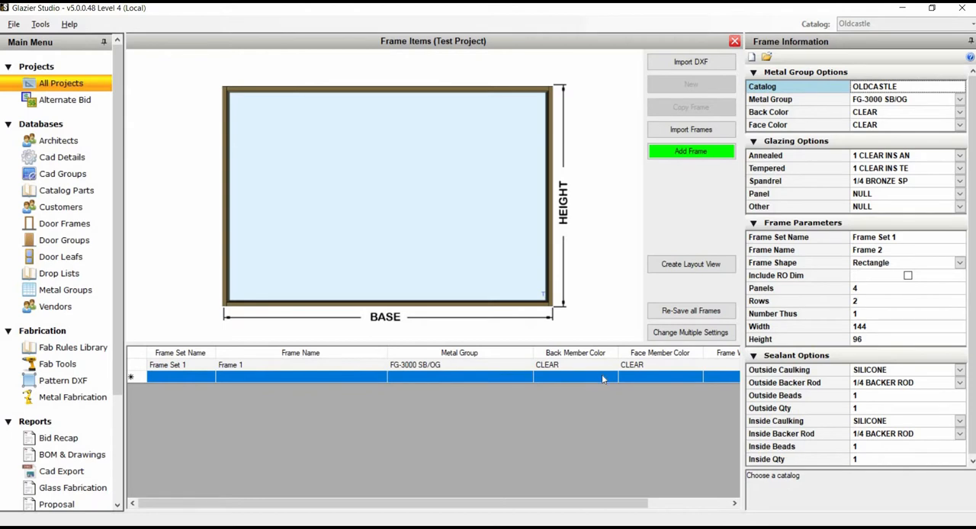
left_click(959, 101)
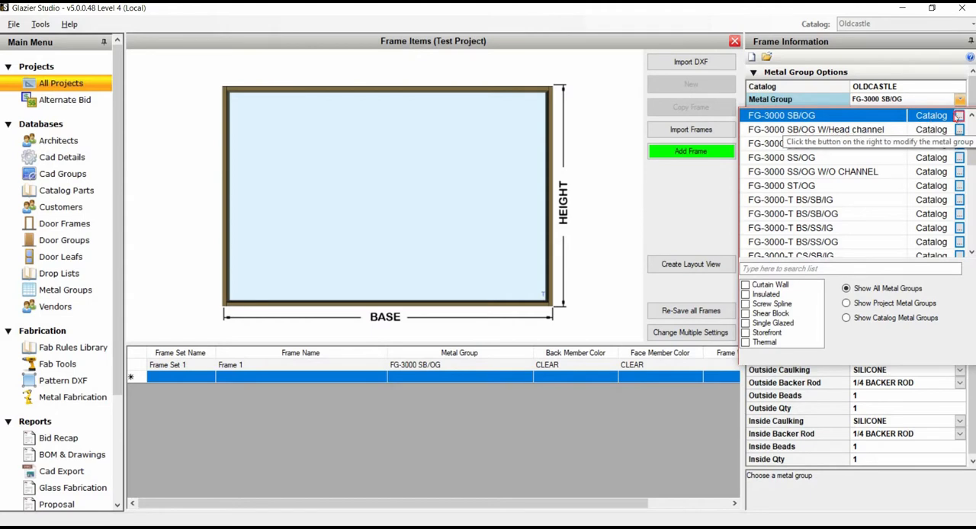
left_click(959, 115)
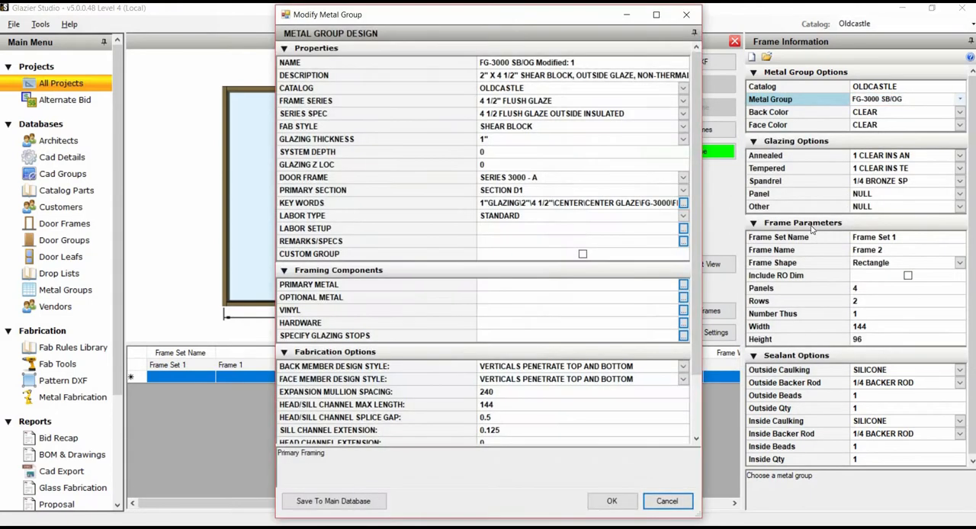
Step: Set the head channel's product code to FG-3203 in the modified group's primary framing and accept the framing list
left_click(684, 287)
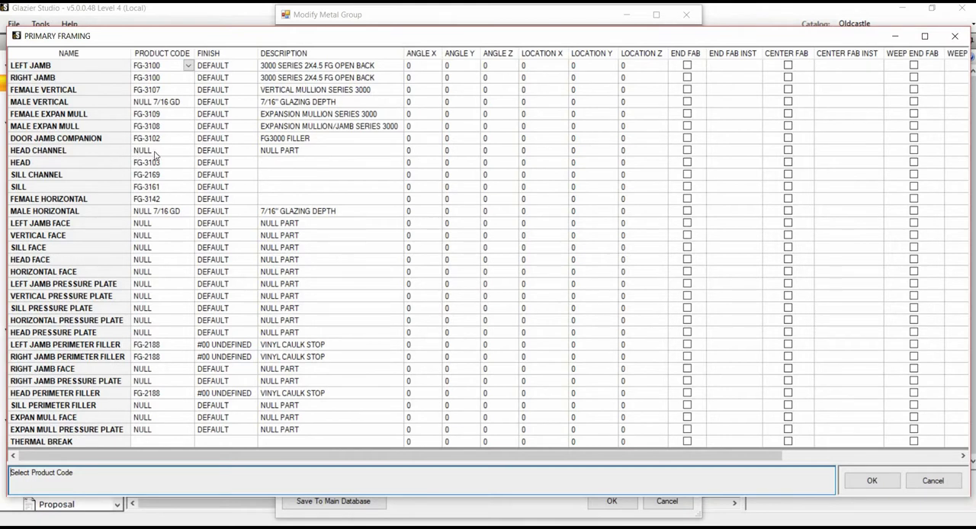
left_click(187, 153)
left_click(188, 152)
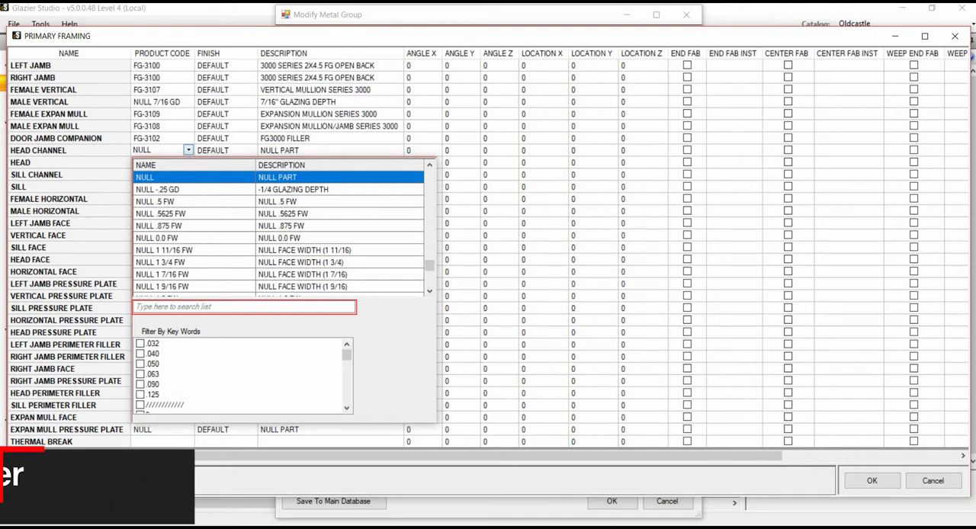
type("Fg-")
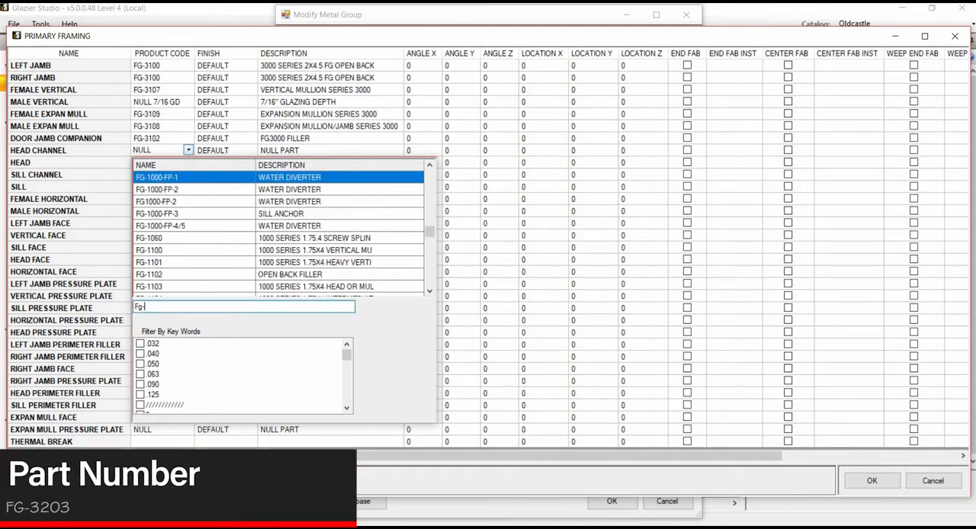
type("3203")
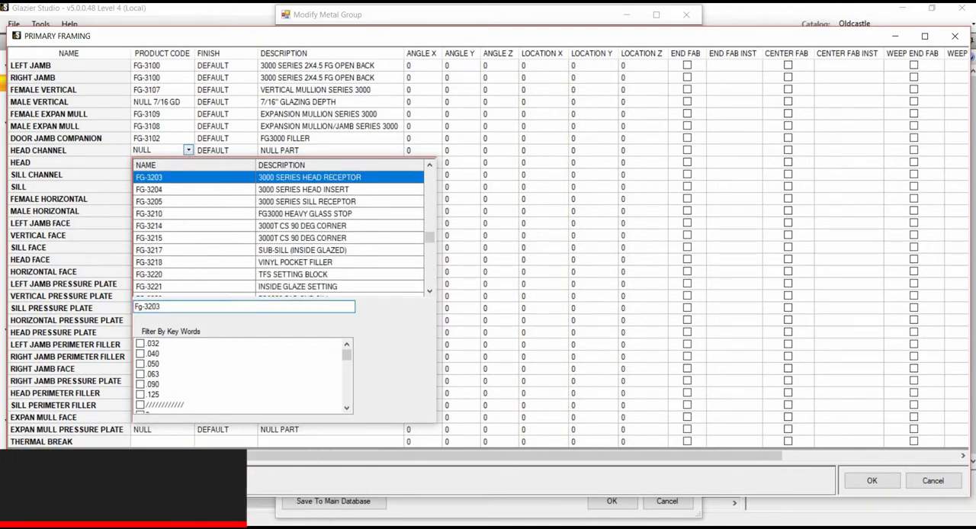
key("Return")
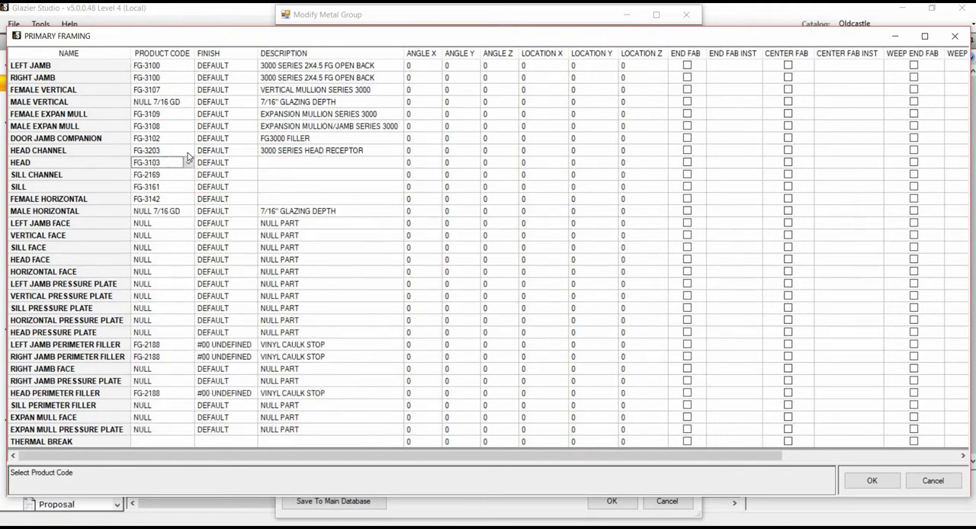
left_click(868, 480)
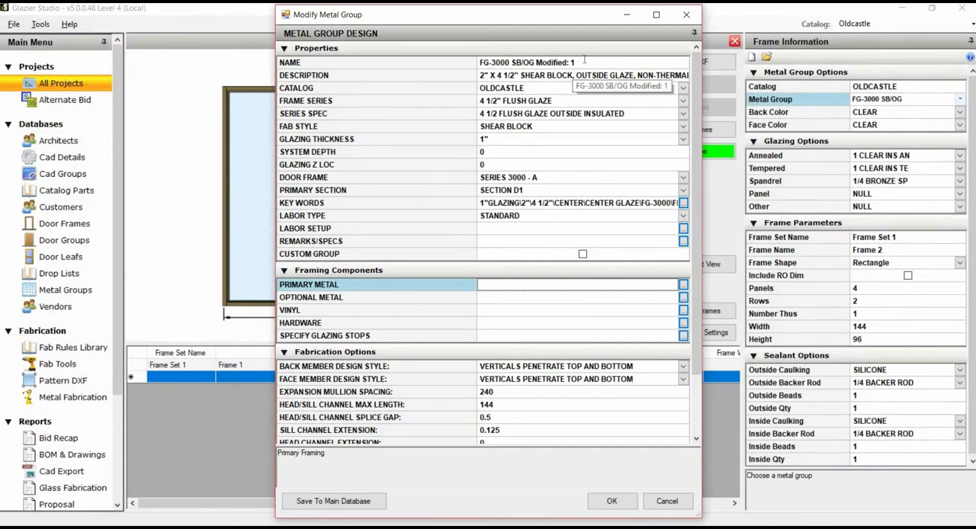
Step: Rename the modified metal group FG-3000 SB/OG Project Only and apply it to the new frame
mouse_move(572, 62)
left_mouse_down()
mouse_move(525, 61)
mouse_move(588, 59)
left_mouse_up()
left_click(527, 61)
key("BackSpace")
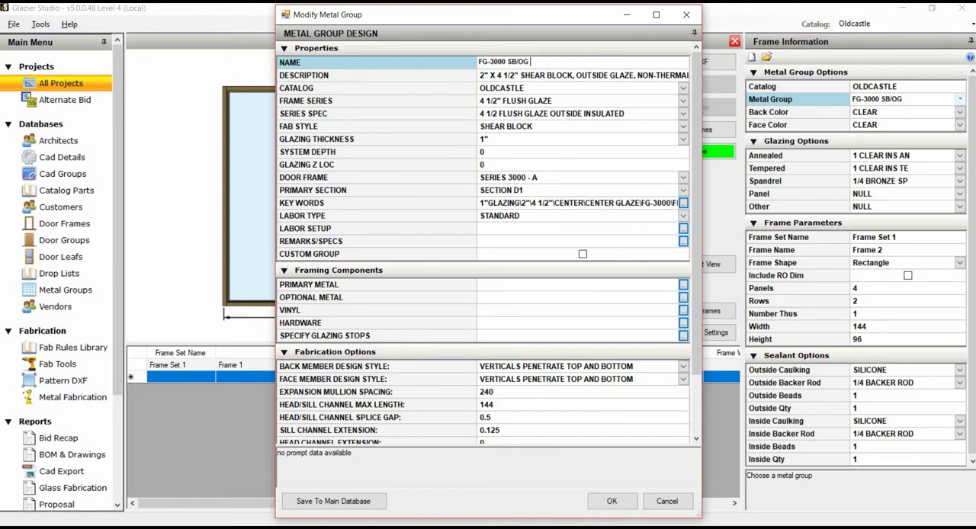
type("Project Only")
scroll(609, 439, "down", 2)
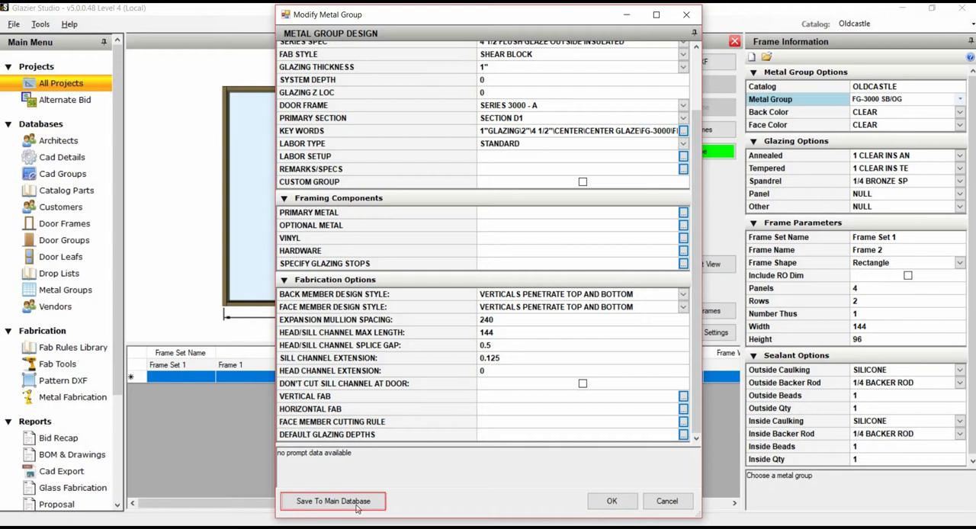
left_click(609, 503)
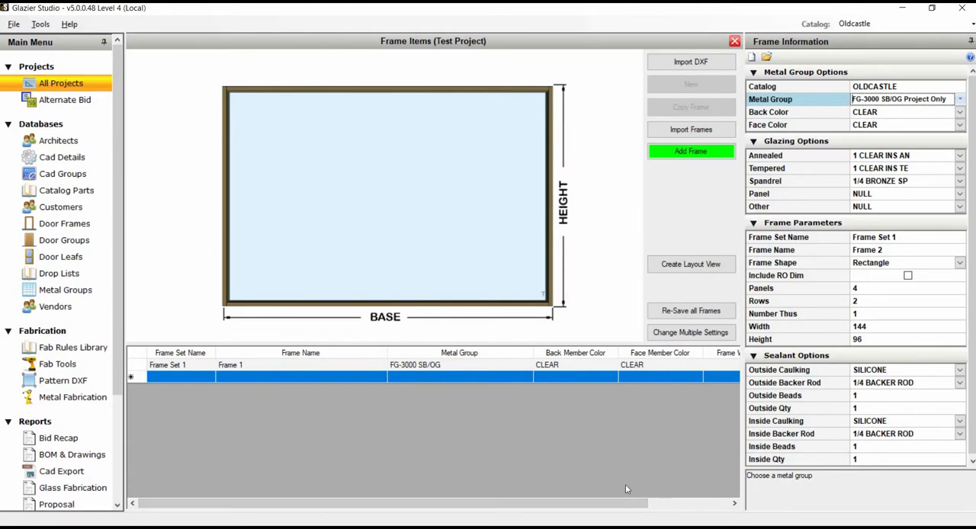
Step: Add Frame 2 to the project using the project-only metal group and close its drawing
left_click(702, 154)
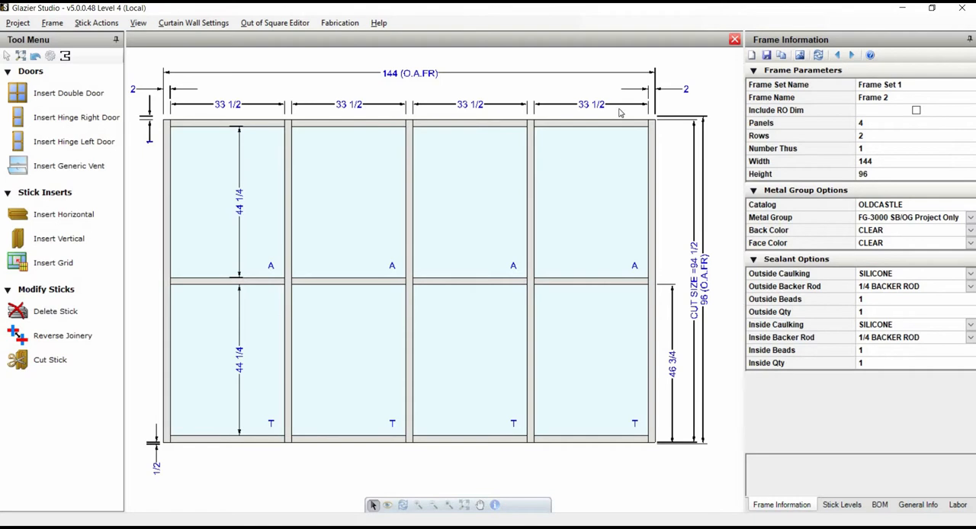
left_click(734, 39)
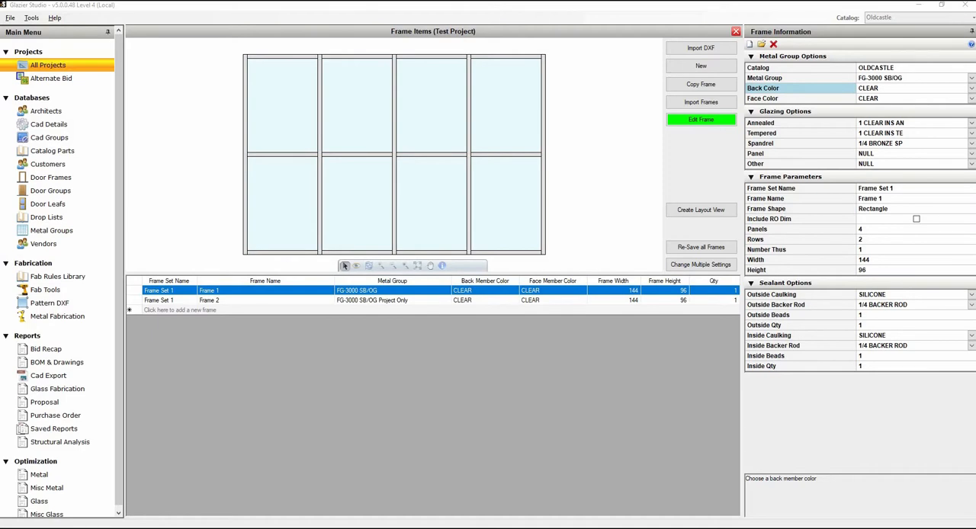
Step: Open Frame 1 and examine the sill and sill receptor components of the rightmost bottom horizontal, including the sill's product code
double_click(414, 292)
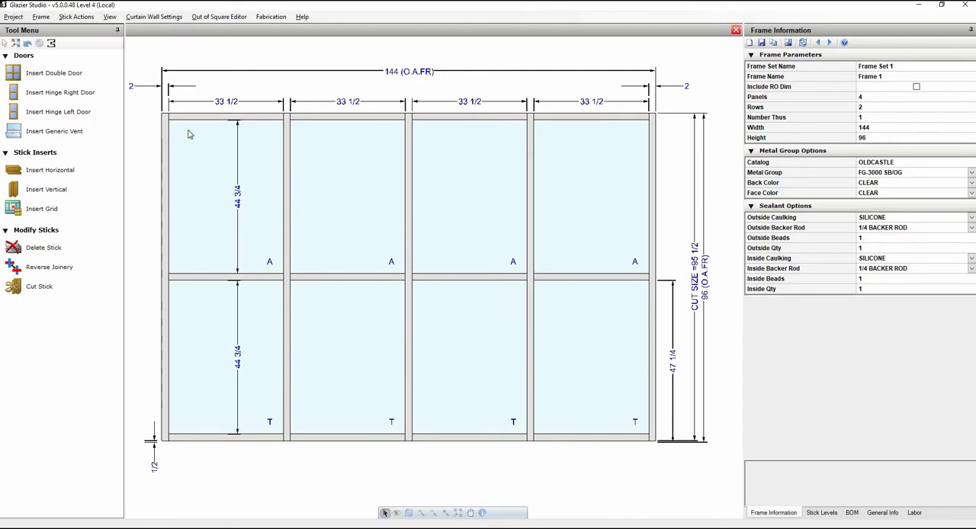
left_click(621, 439)
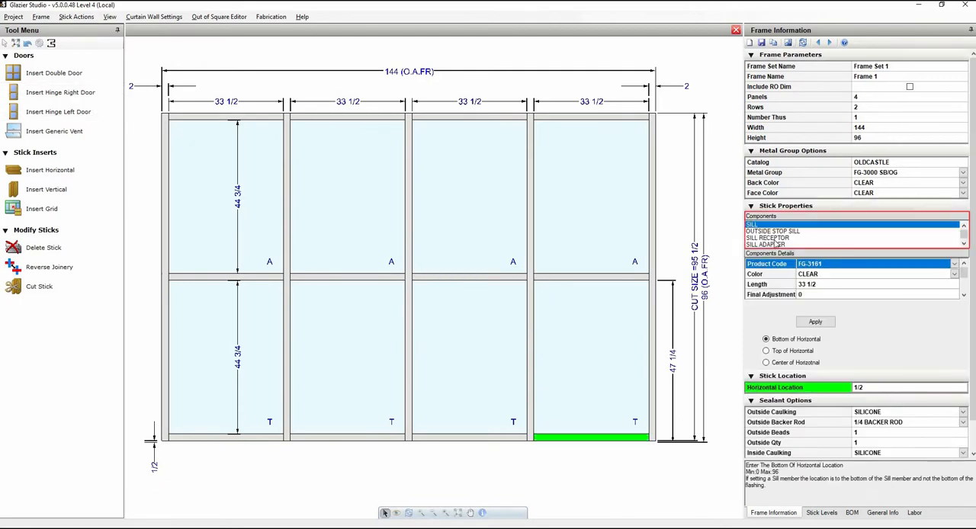
left_click(775, 239)
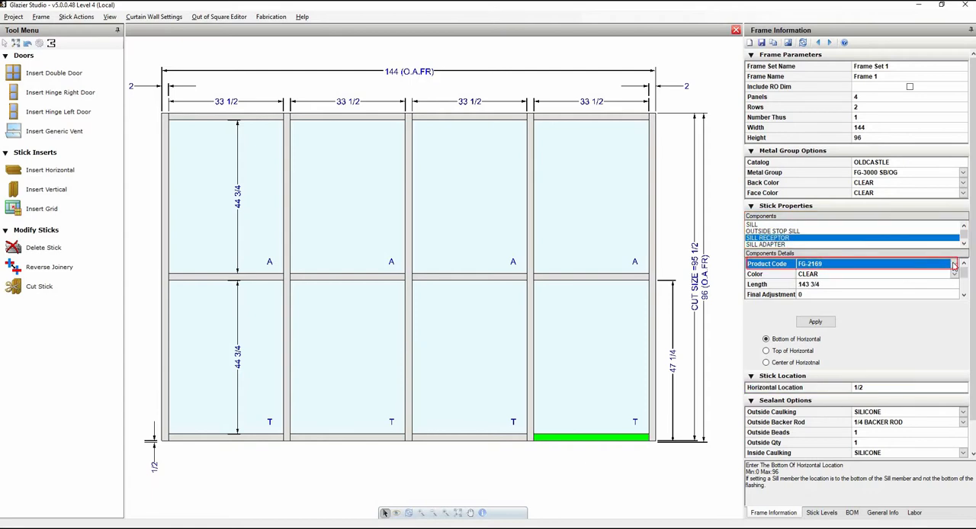
left_click(794, 225)
left_click(953, 265)
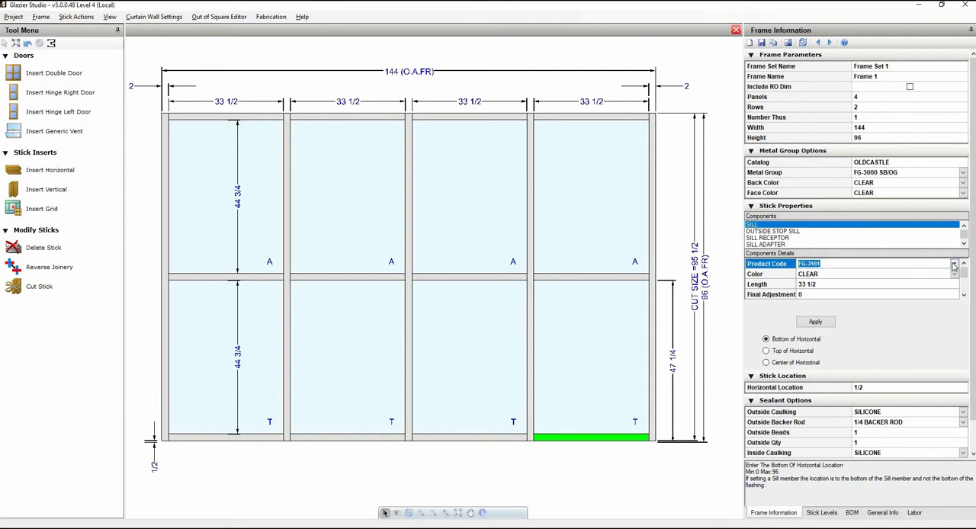
left_click(953, 265)
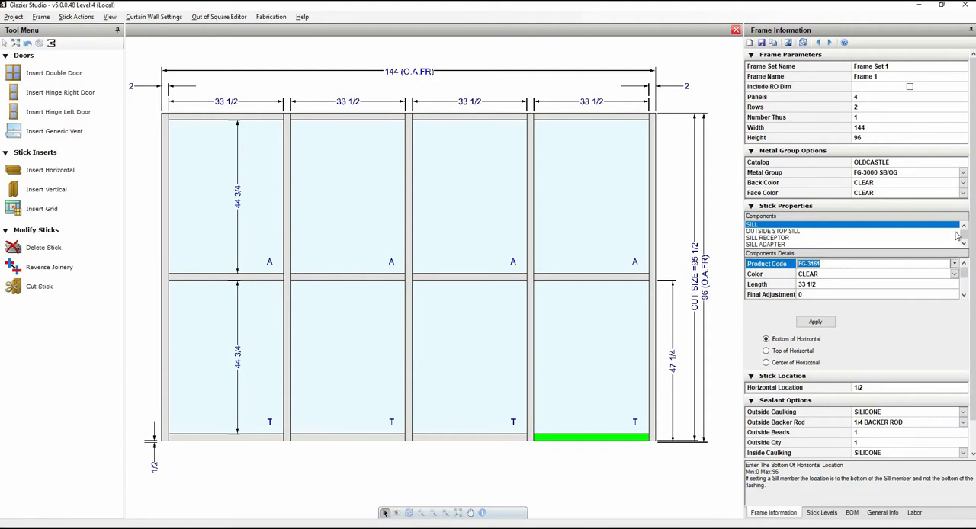
Step: Open the FG-3000 SB/OG metal group for modification from Frame 1 and rename it FG-3000 SB/OG Head channel only
left_click(965, 175)
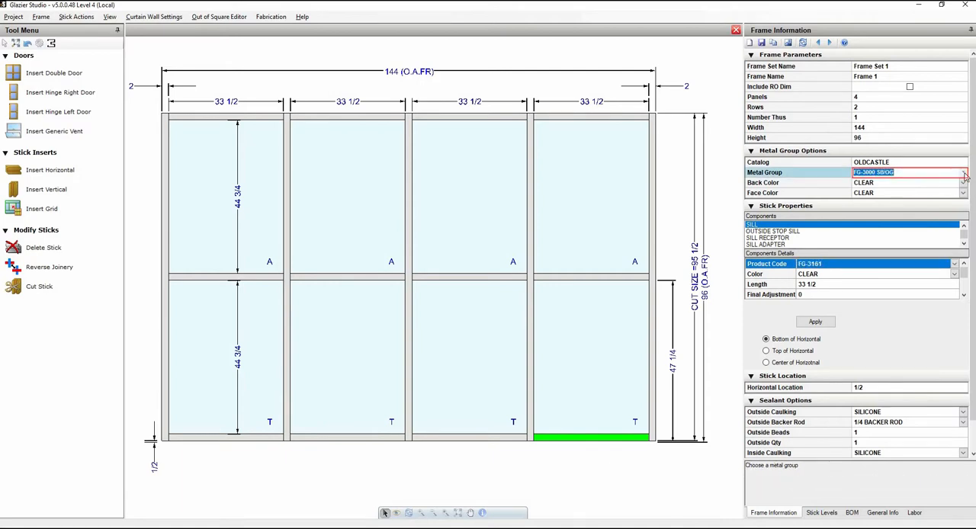
left_click(965, 174)
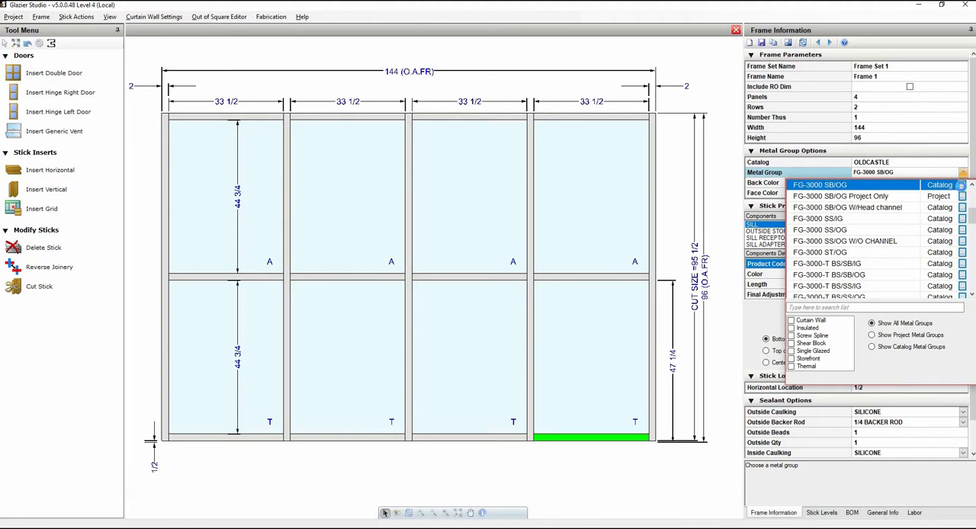
left_click(962, 185)
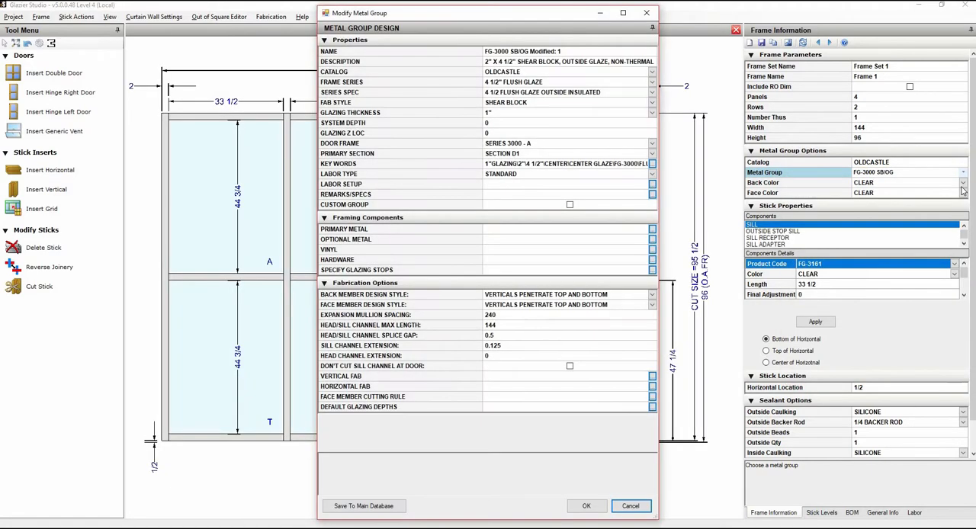
left_click_drag(557, 51, 530, 51)
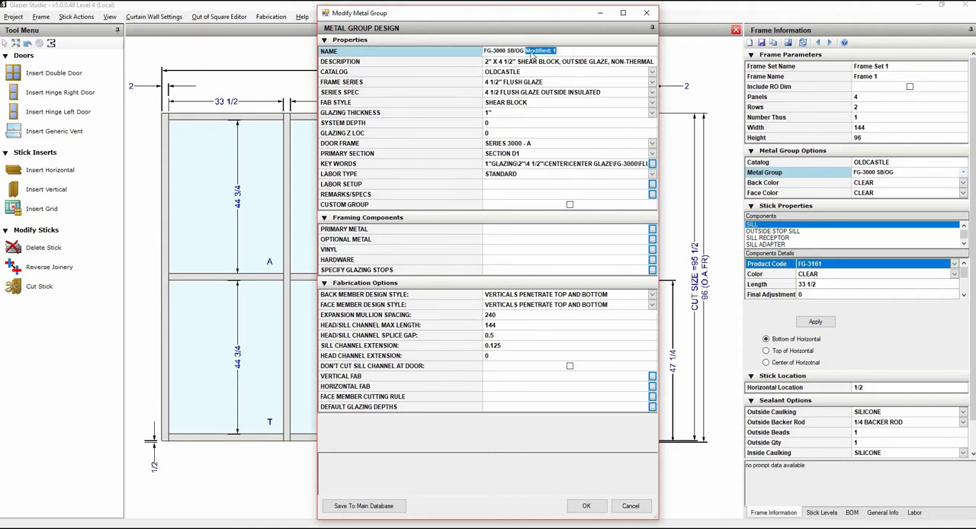
key("BackSpace")
type("Head channel only")
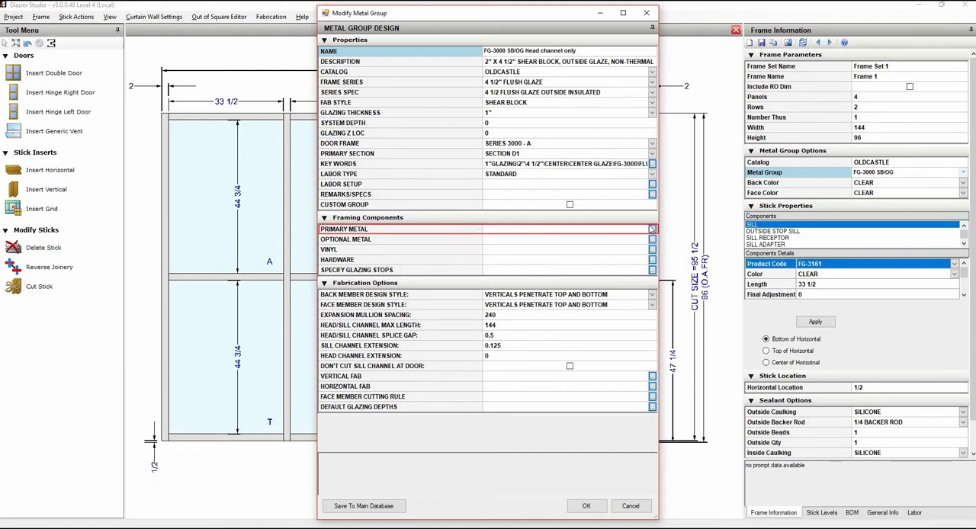
Step: Set the head channel's product code to FG-3203 in the metal group's primary framing
left_click(653, 229)
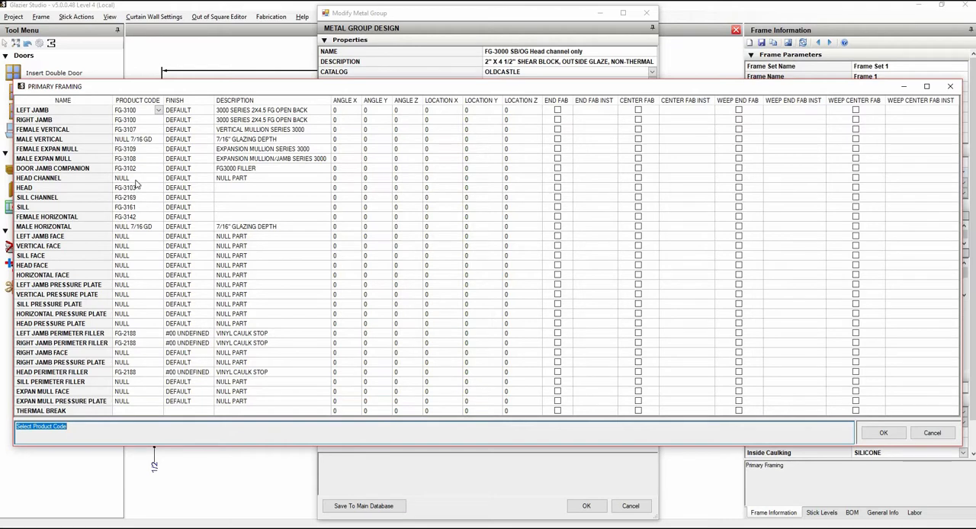
left_click(153, 178)
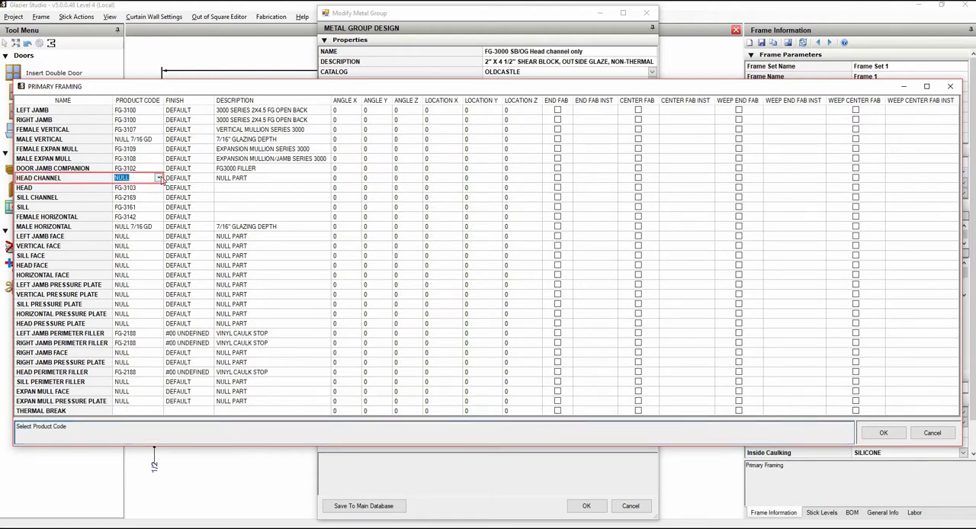
left_click(160, 178)
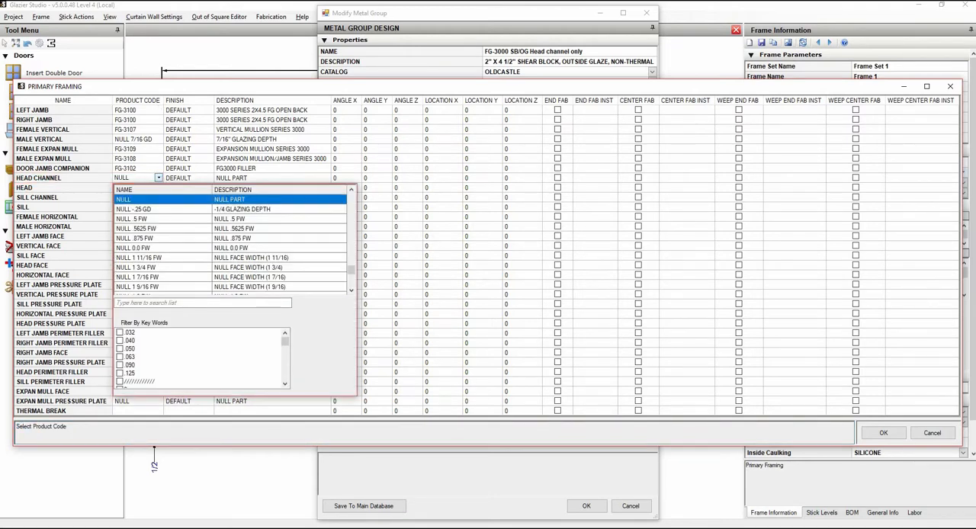
type("Fg-3203")
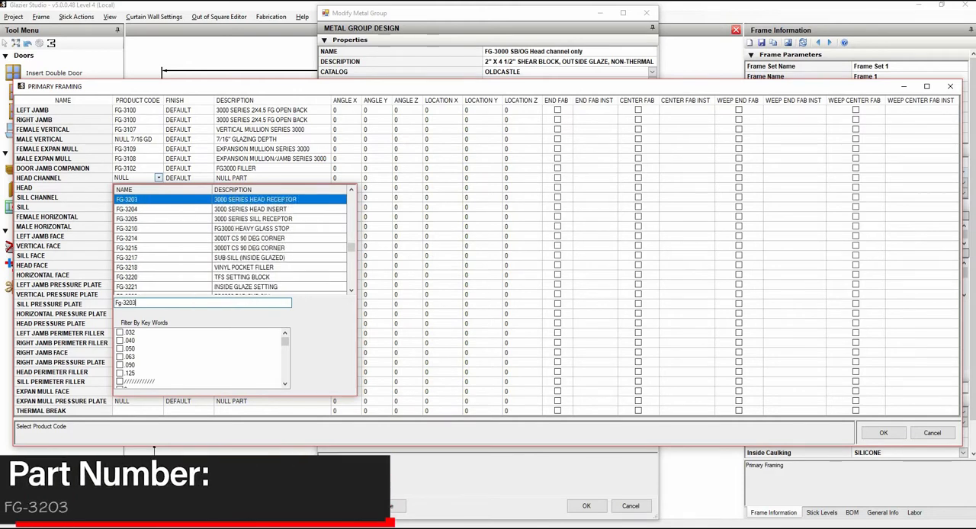
key("Return")
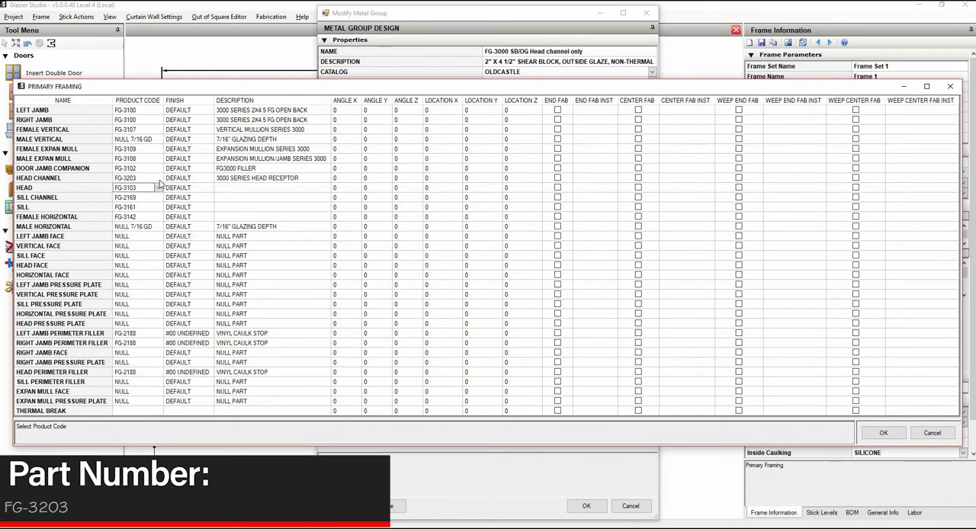
Step: Set the sill channel's product code to NULL and accept the primary framing list
left_click(158, 197)
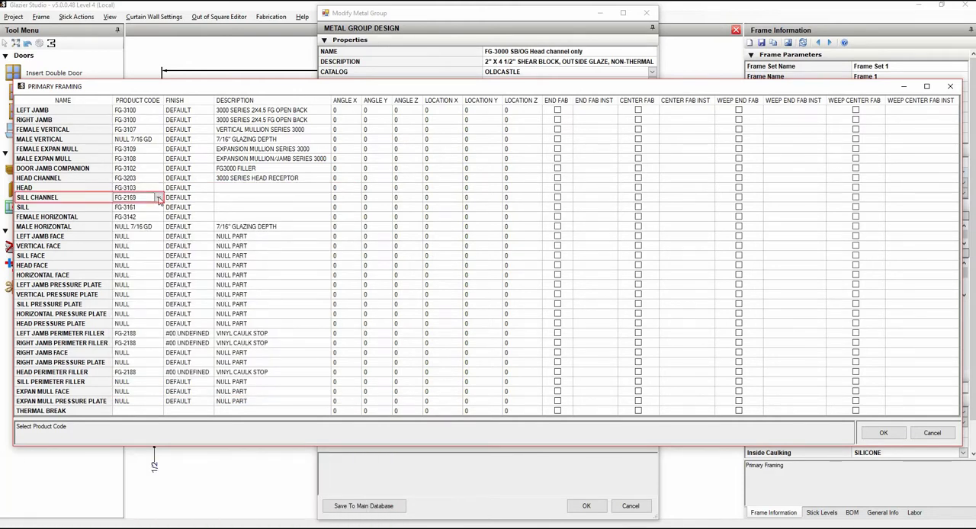
left_click(158, 198)
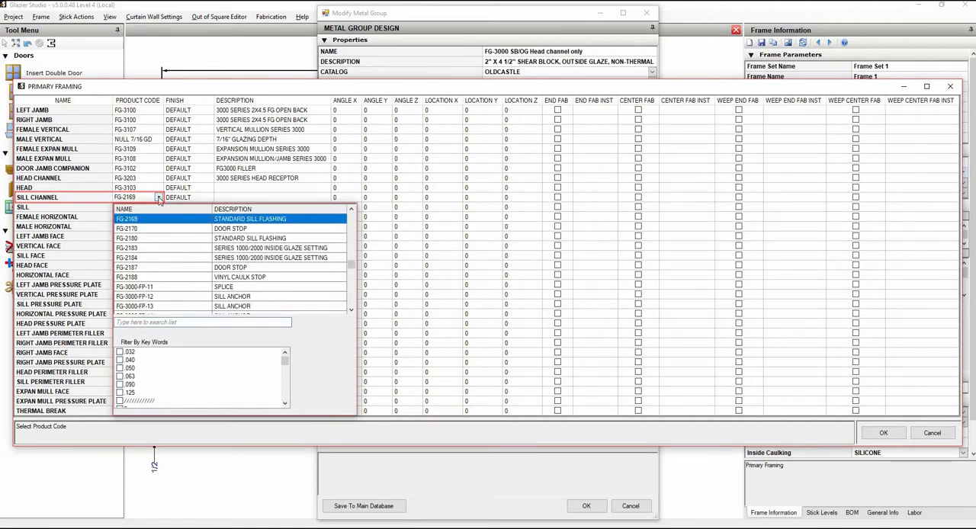
type("Null")
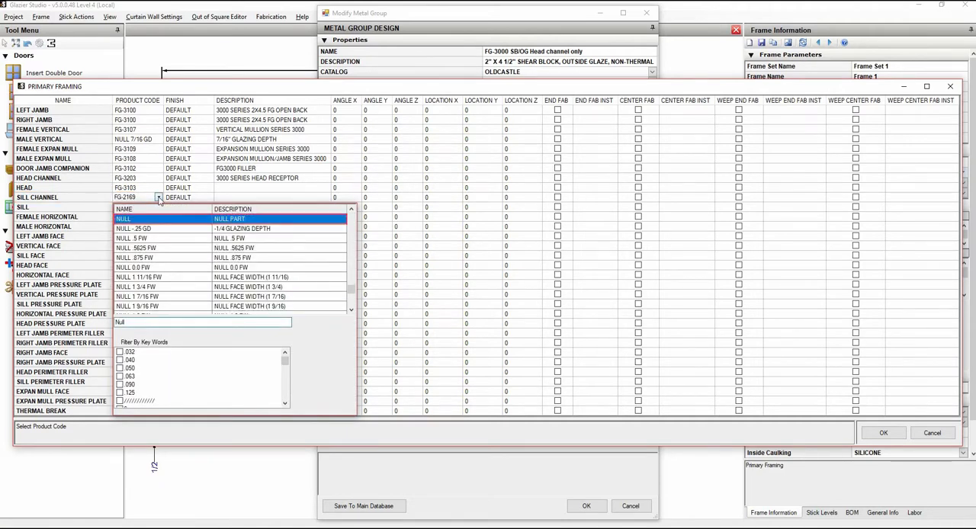
key("Return")
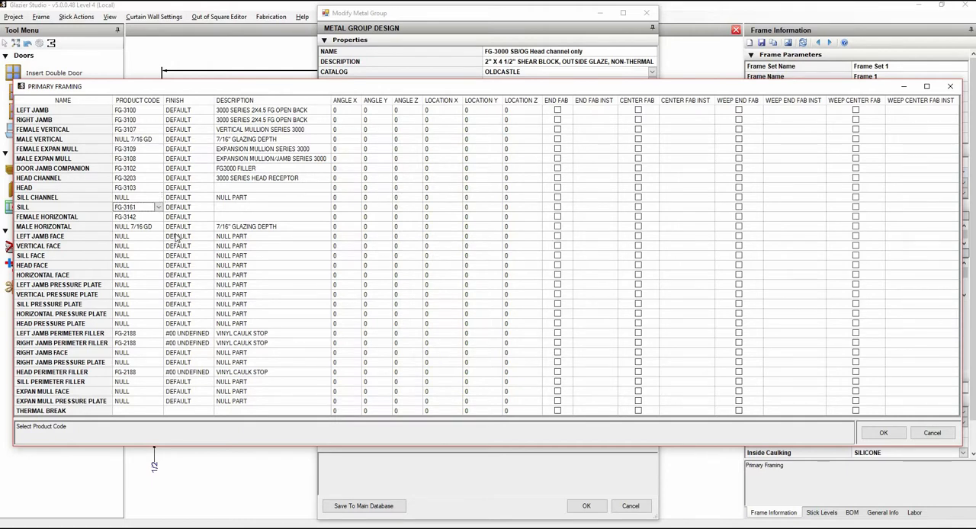
left_click(883, 433)
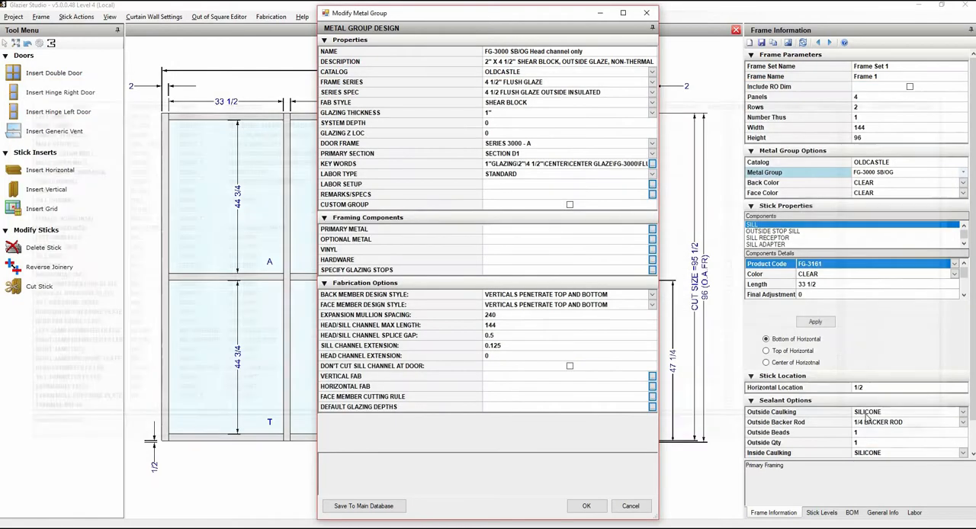
Step: Accept the modified metal group, apply it to Frame 1, and clear the stick selection
left_click(586, 507)
left_click(563, 309)
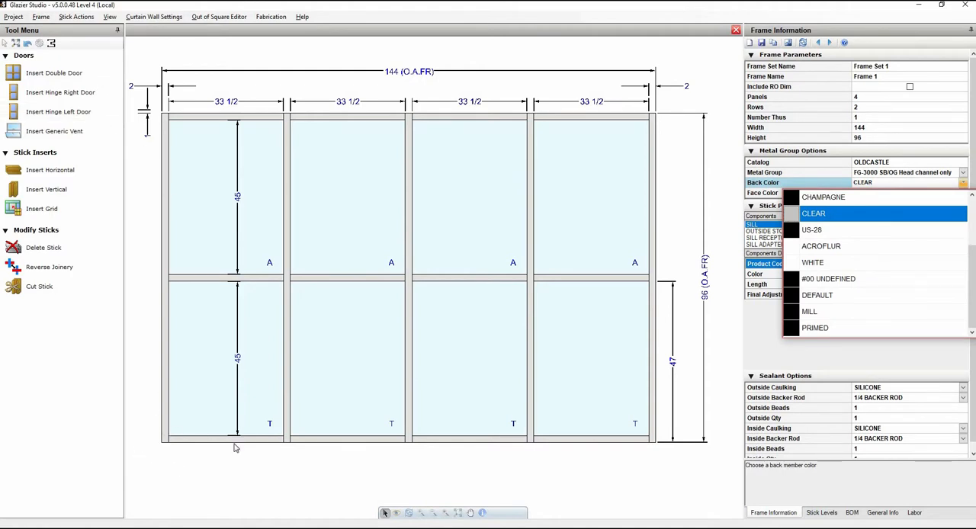
left_click(694, 452)
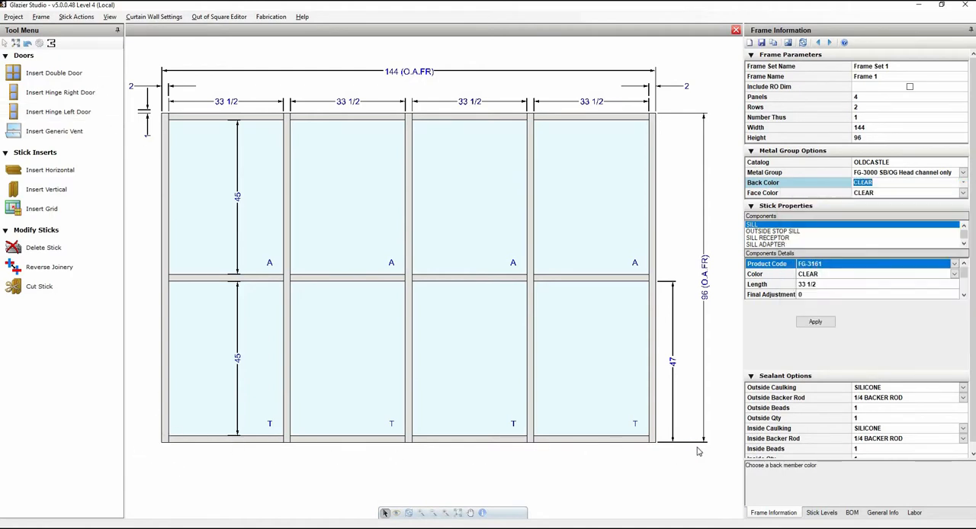
left_click(524, 303)
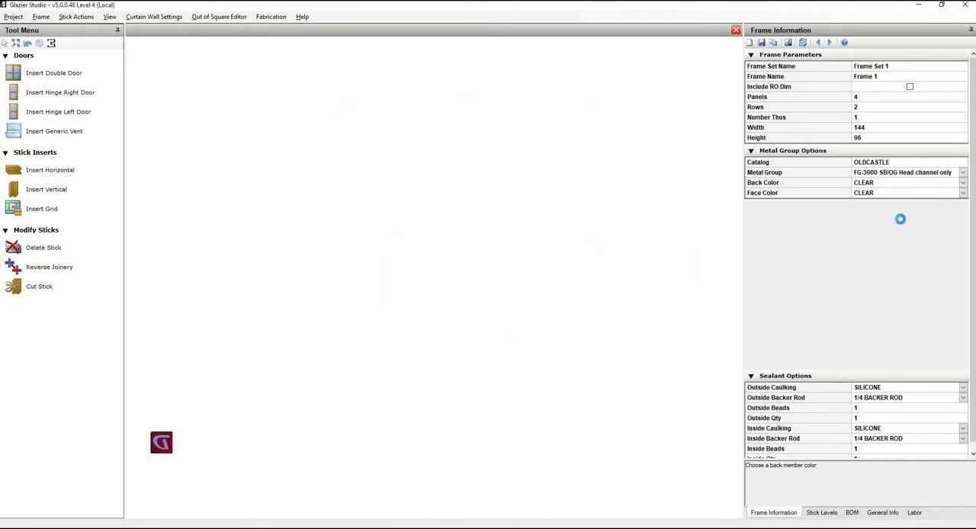
Step: Examine Frame 1's available metal groups and their project or catalog source, keeping the current selection
left_click(972, 174)
left_click(972, 174)
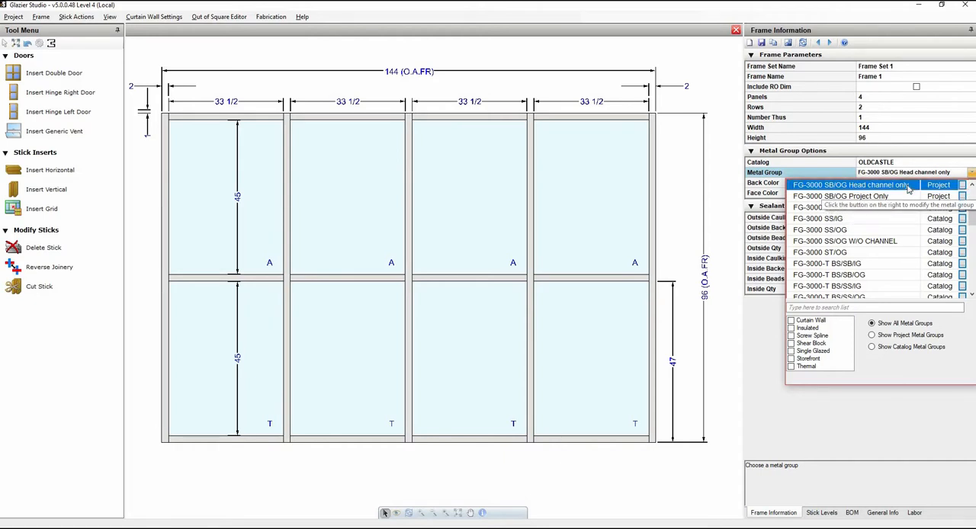
left_click(728, 388)
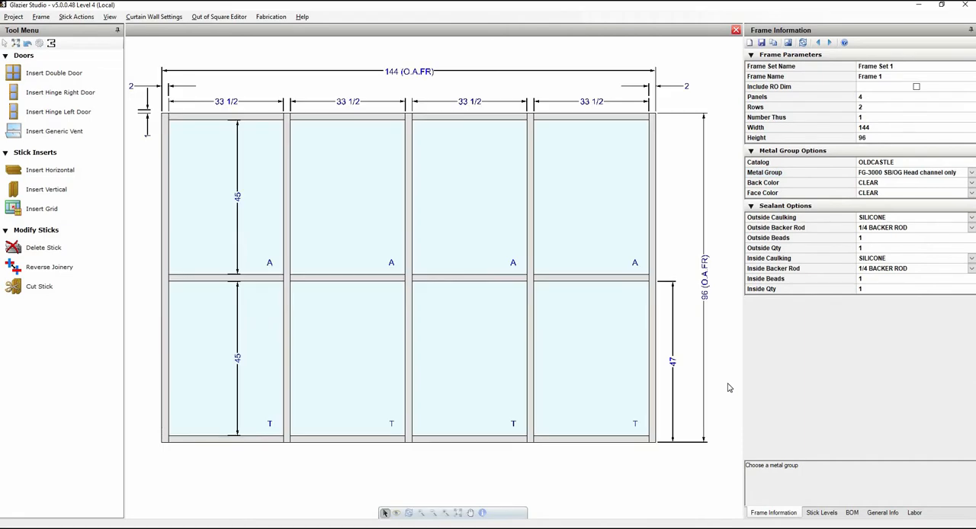